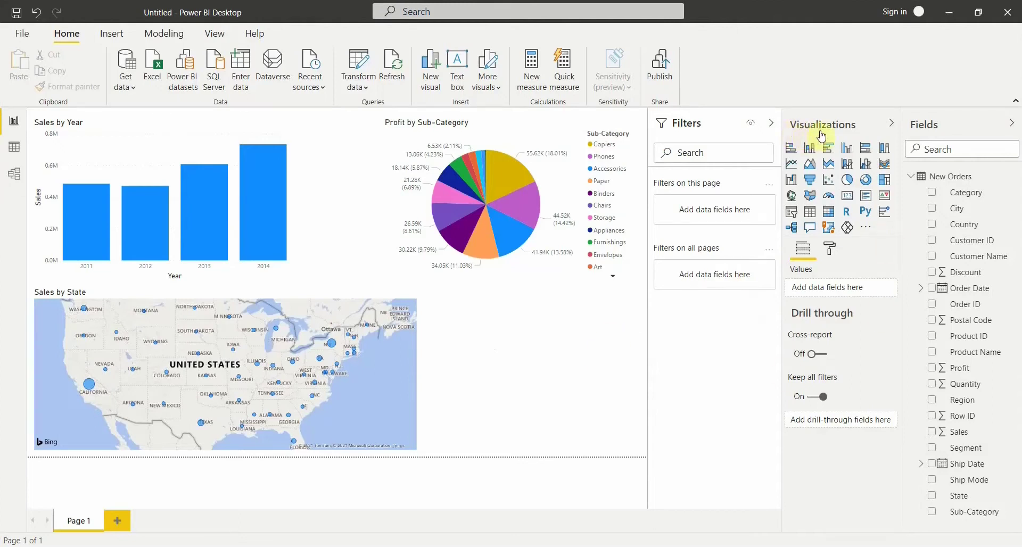
Add a slicer for the Category field to the page and set its items' text size to 15 pt
{"action": "left_click", "coordinate": [793, 215]}
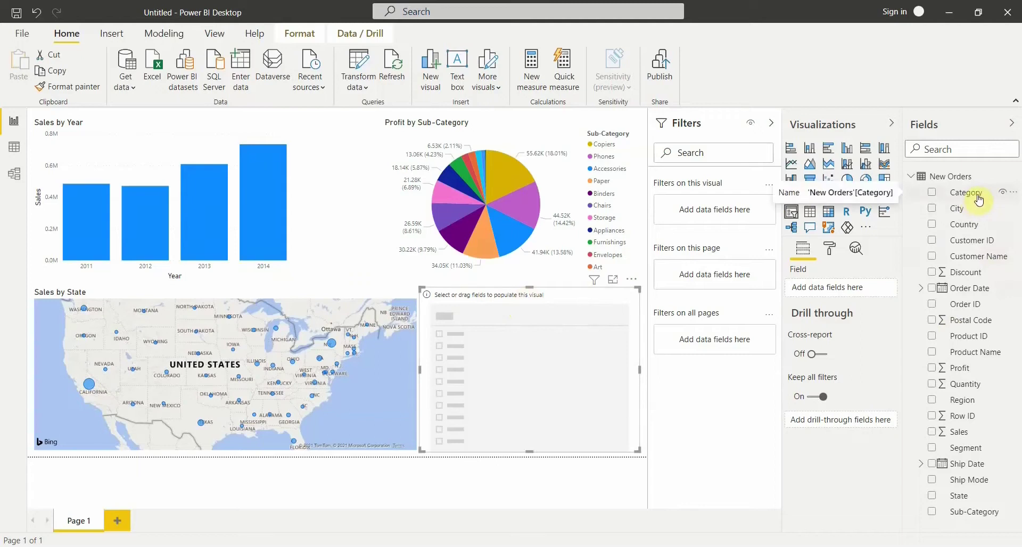
{"action": "left_click_drag", "start_coordinate": [978, 200], "coordinate": [531, 358]}
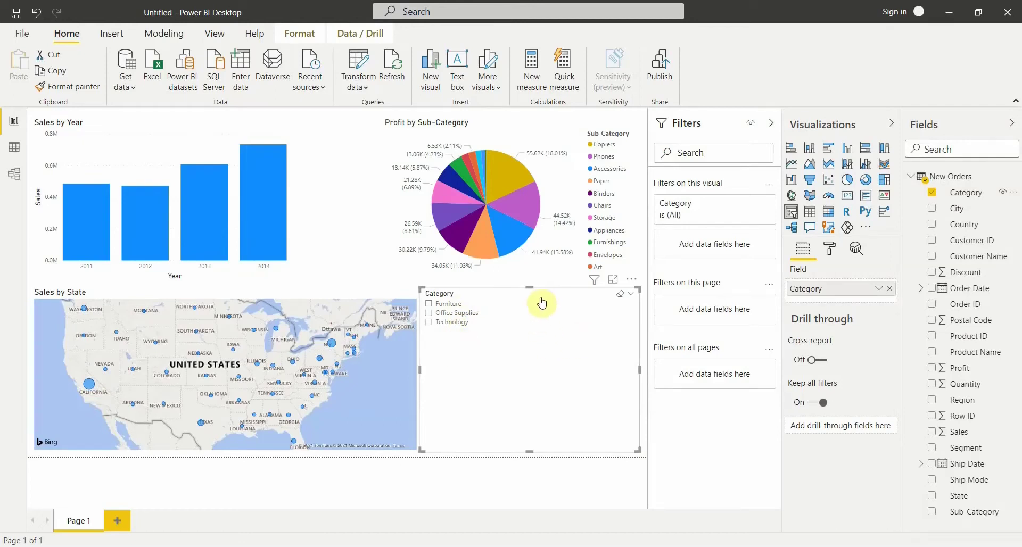
{"action": "left_click", "coordinate": [830, 249]}
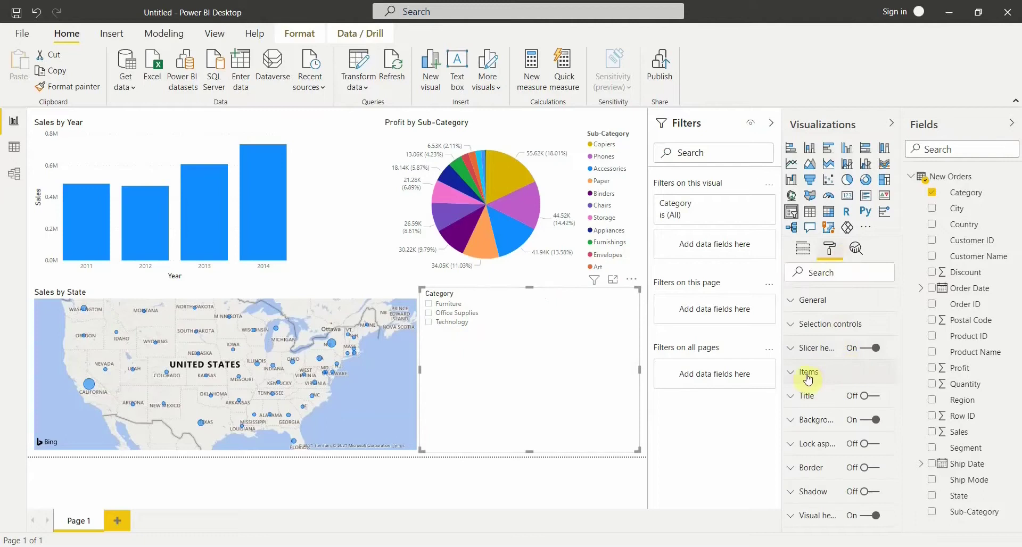
{"action": "left_click", "coordinate": [814, 373]}
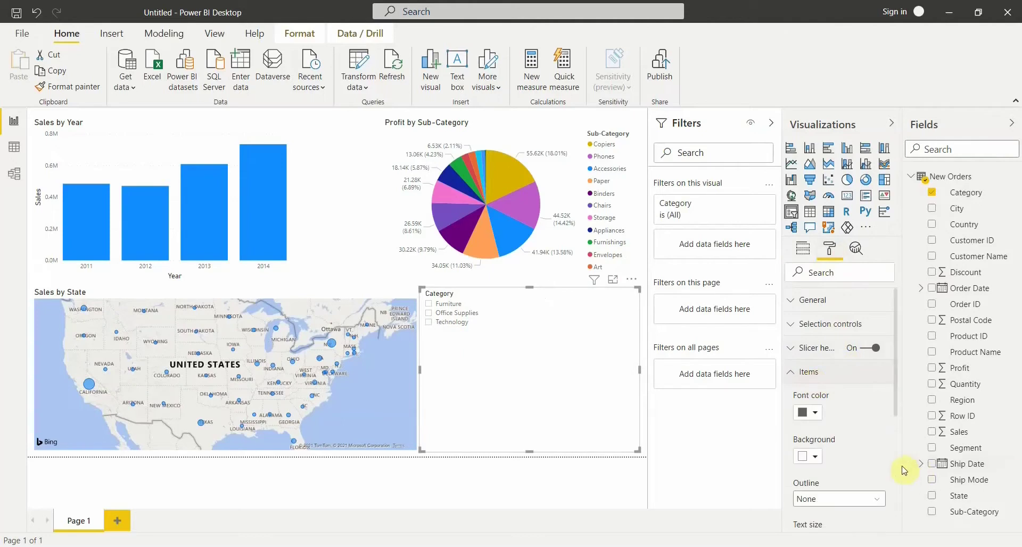
{"action": "scroll", "coordinate": [899, 468], "scroll_direction": "down", "scroll_amount": 2}
{"action": "scroll", "coordinate": [899, 468], "scroll_direction": "down", "scroll_amount": 2}
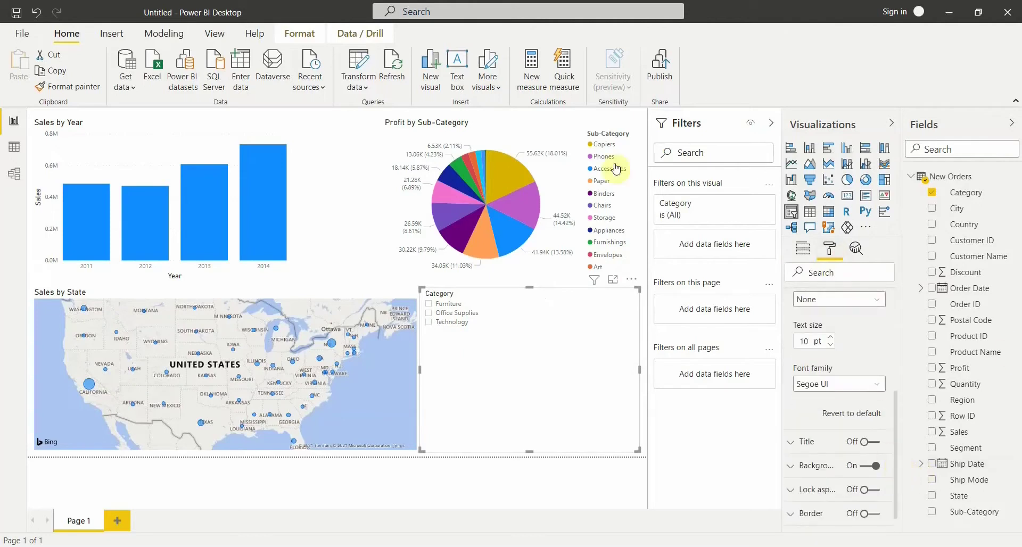
{"action": "left_click", "coordinate": [831, 337]}
{"action": "left_click", "coordinate": [831, 337]}
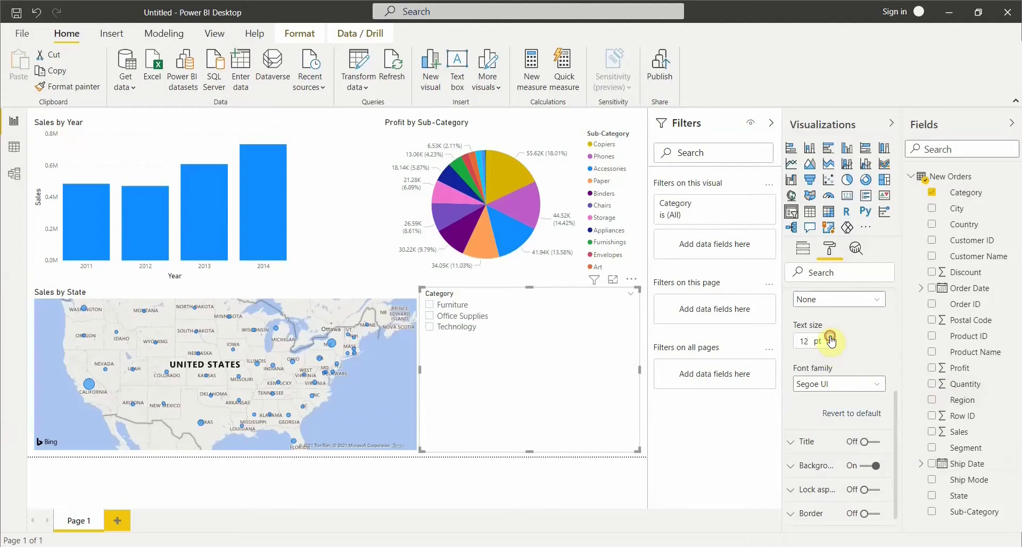
{"action": "left_click", "coordinate": [831, 338]}
{"action": "left_click", "coordinate": [831, 338]}
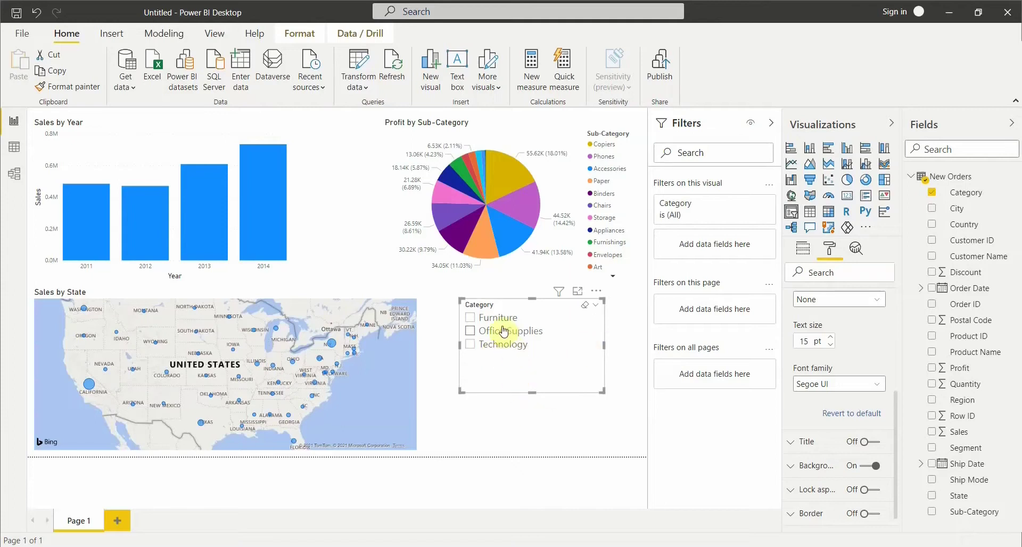
Try the dropdown style on the Category slicer and return it to the list style
{"action": "left_click", "coordinate": [596, 308]}
{"action": "left_click", "coordinate": [566, 296]}
{"action": "left_click", "coordinate": [594, 324]}
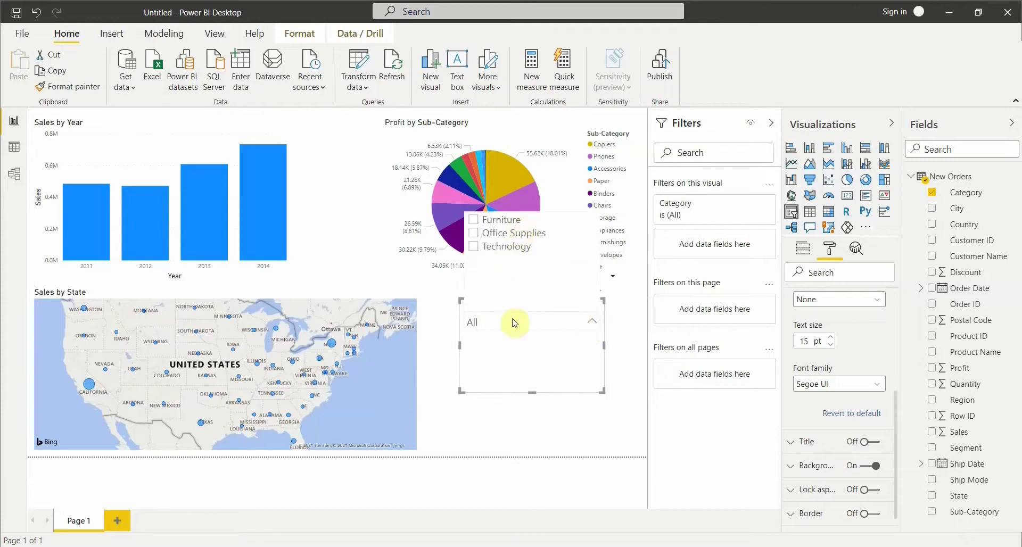
{"action": "left_click", "coordinate": [526, 379]}
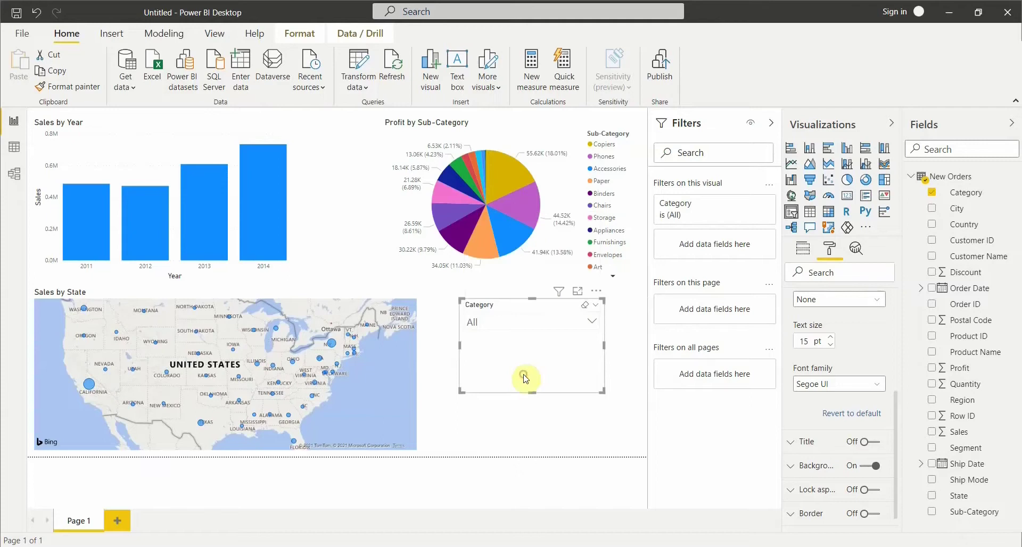
{"action": "left_click", "coordinate": [595, 306]}
{"action": "left_click", "coordinate": [566, 281]}
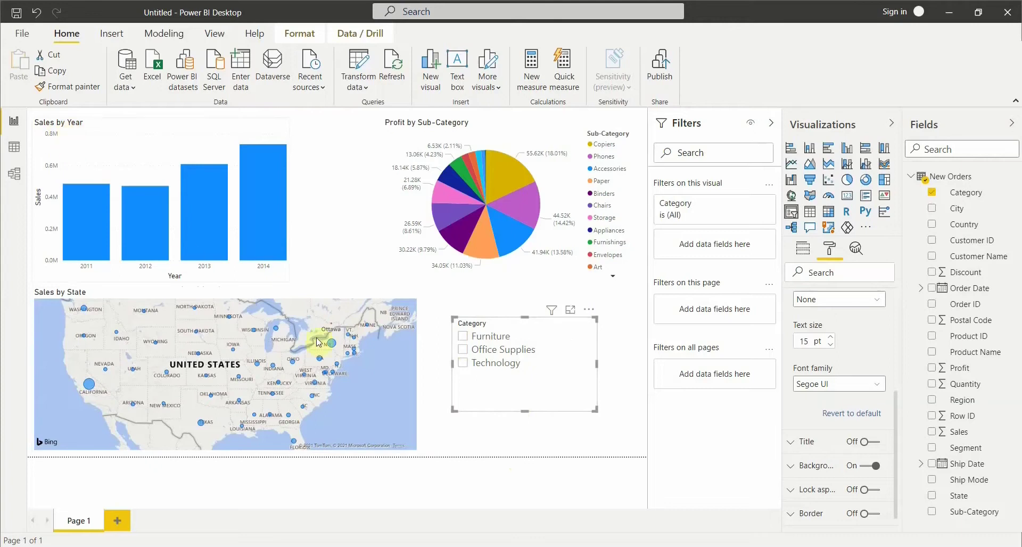
Filter the report by Furniture with the slicer, examine the Sales by Year bars, and clear the filter
{"action": "left_click", "coordinate": [490, 344]}
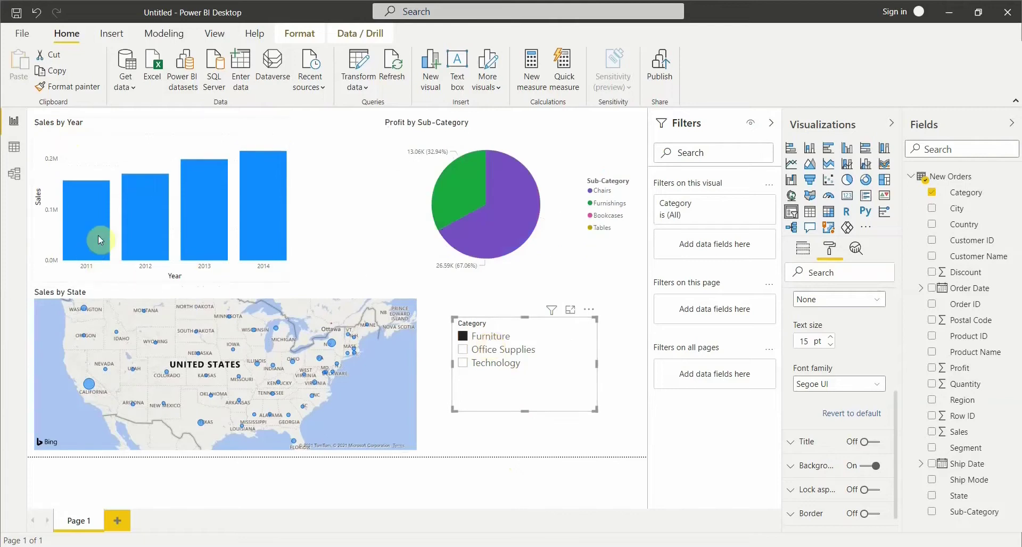
{"action": "mouse_move", "coordinate": [96, 238]}
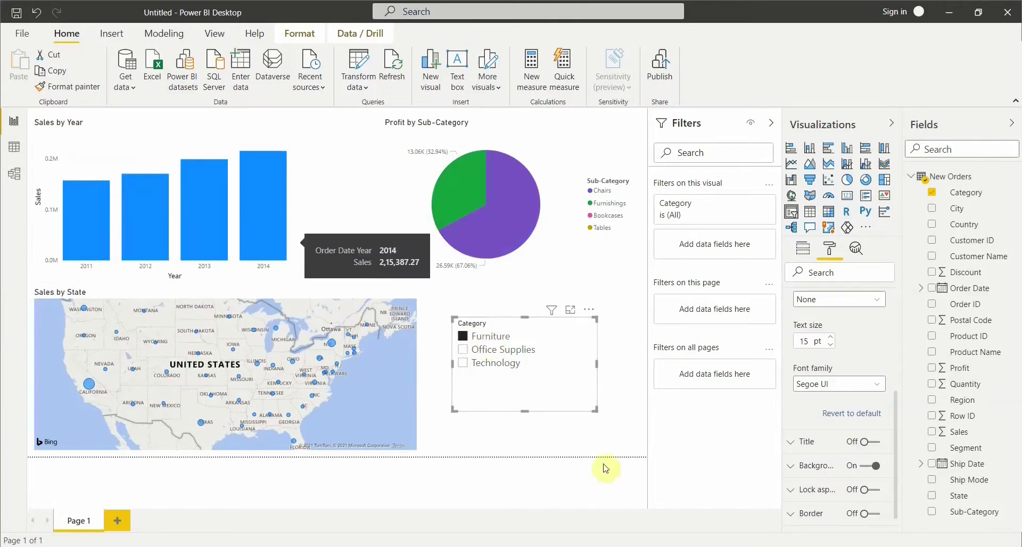
{"action": "left_click", "coordinate": [504, 344]}
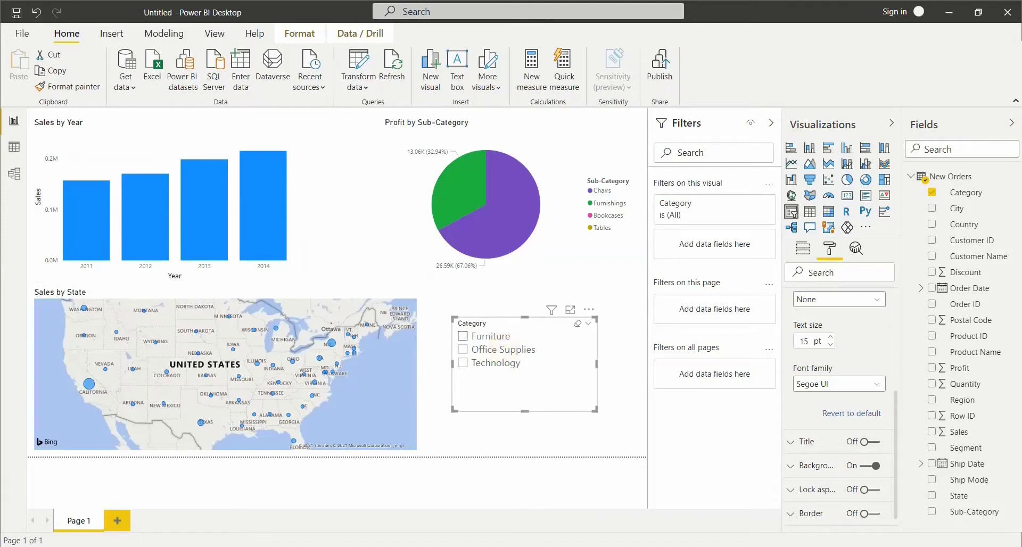
{"action": "left_click", "coordinate": [418, 207]}
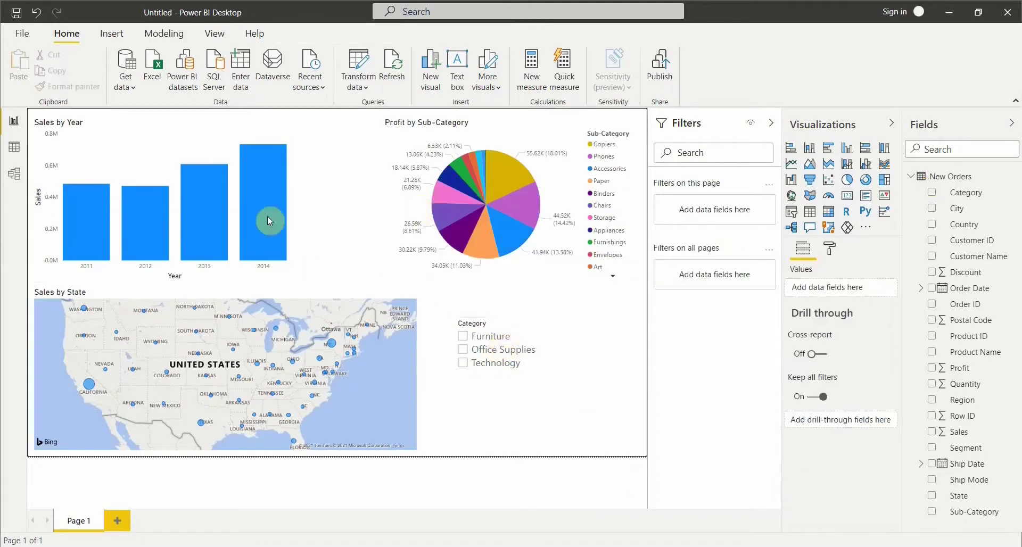
Turn on data labels for the Sales by Year chart and set their display units to None
{"action": "left_click", "coordinate": [282, 138]}
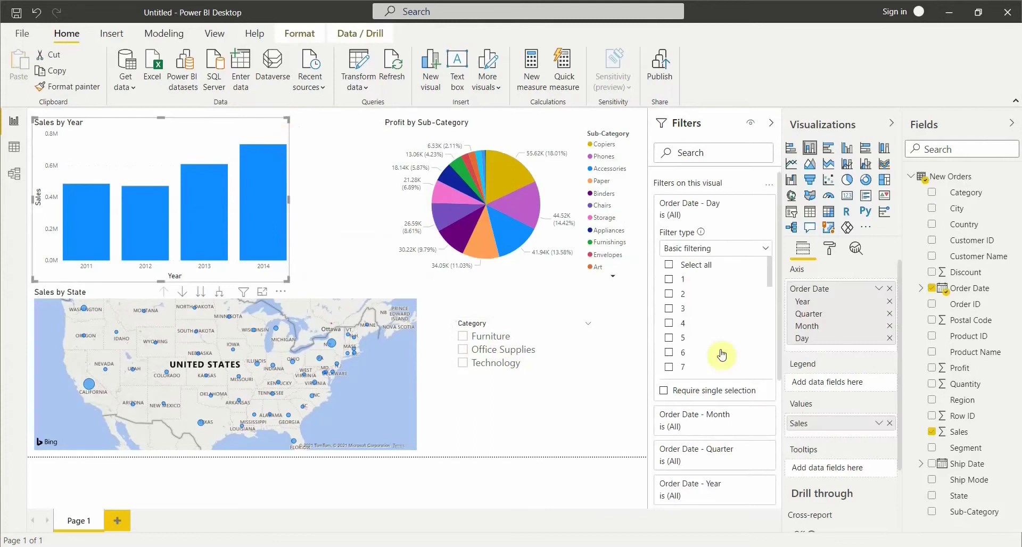
{"action": "left_click", "coordinate": [830, 254]}
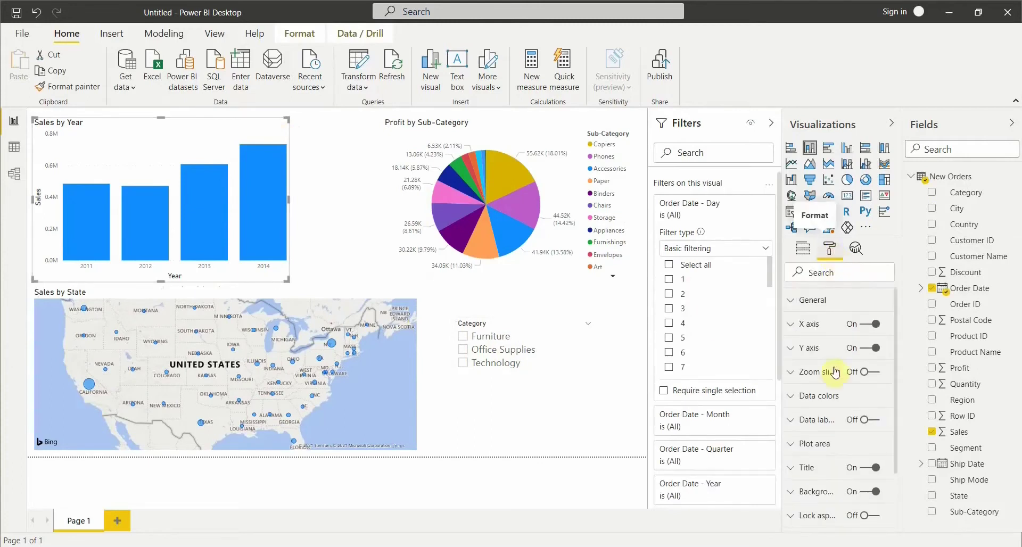
{"action": "left_click", "coordinate": [878, 423]}
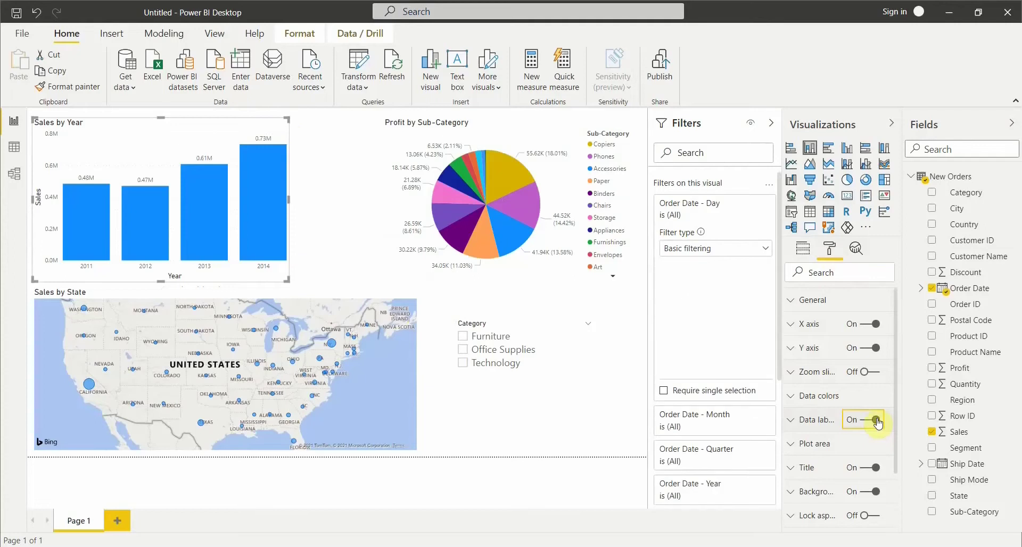
{"action": "left_click", "coordinate": [828, 426]}
{"action": "left_click", "coordinate": [830, 446]}
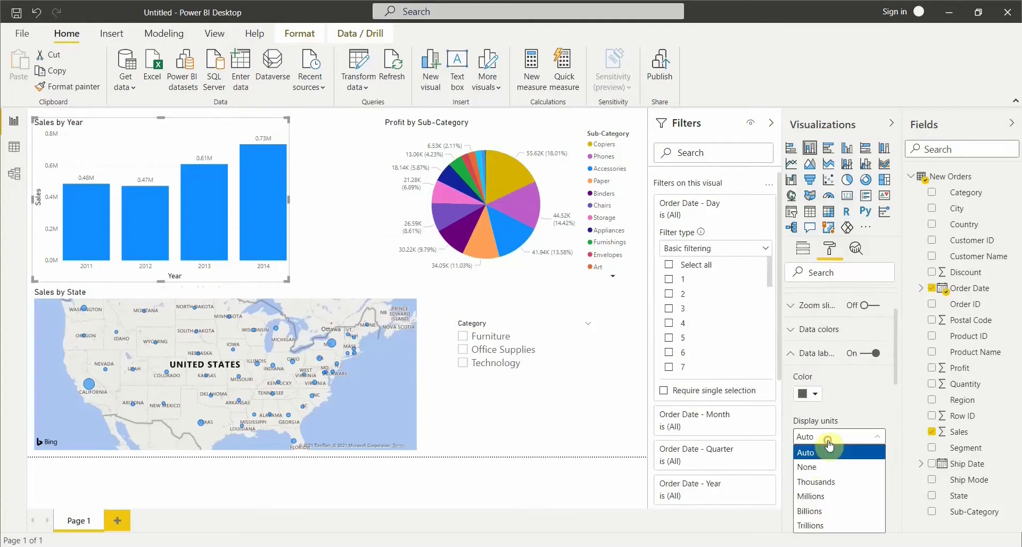
{"action": "left_click", "coordinate": [810, 461]}
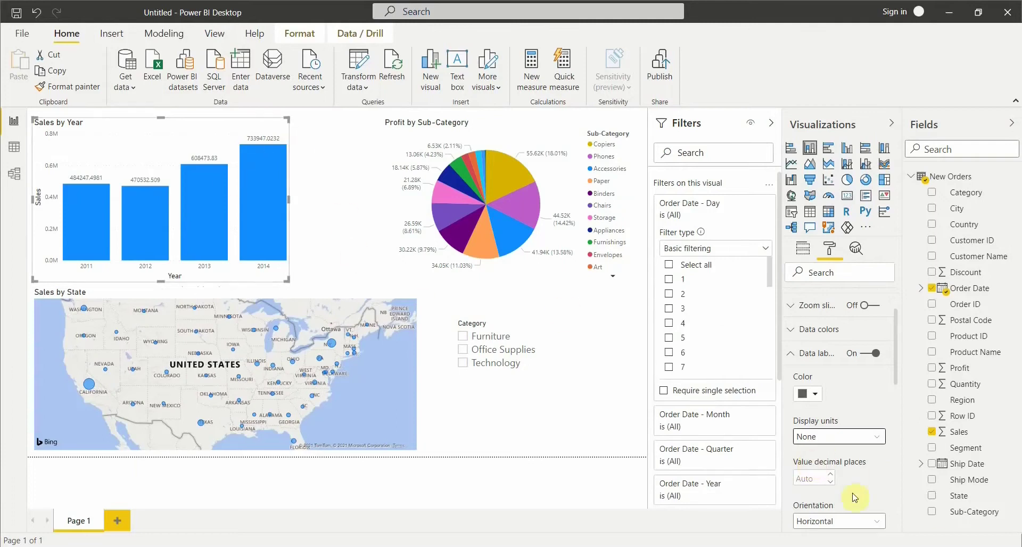
Set the Sales by Year data labels to a text size of 11 pt and display units of Thousands
{"action": "scroll", "coordinate": [855, 474], "scroll_direction": "down", "scroll_amount": 6}
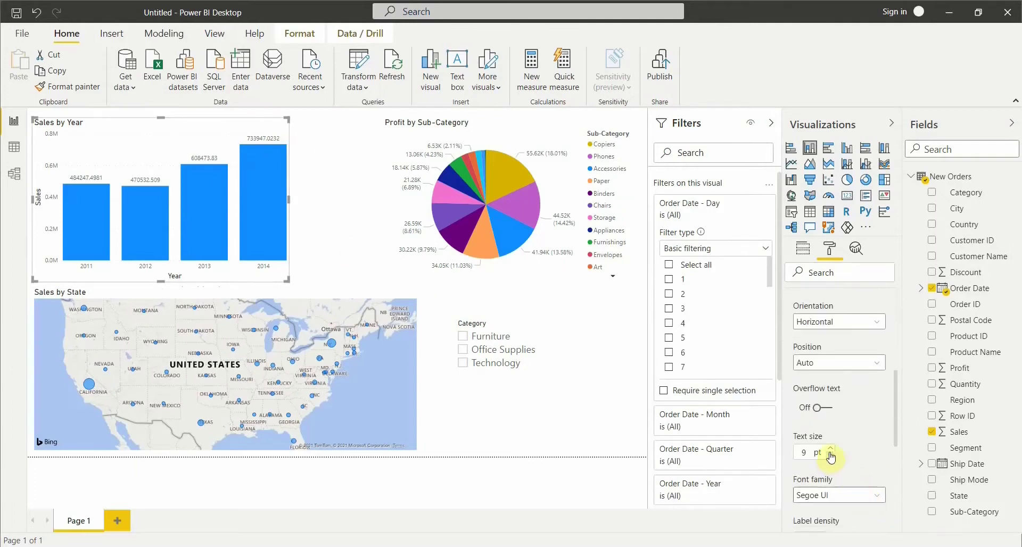
{"action": "left_click", "coordinate": [831, 450]}
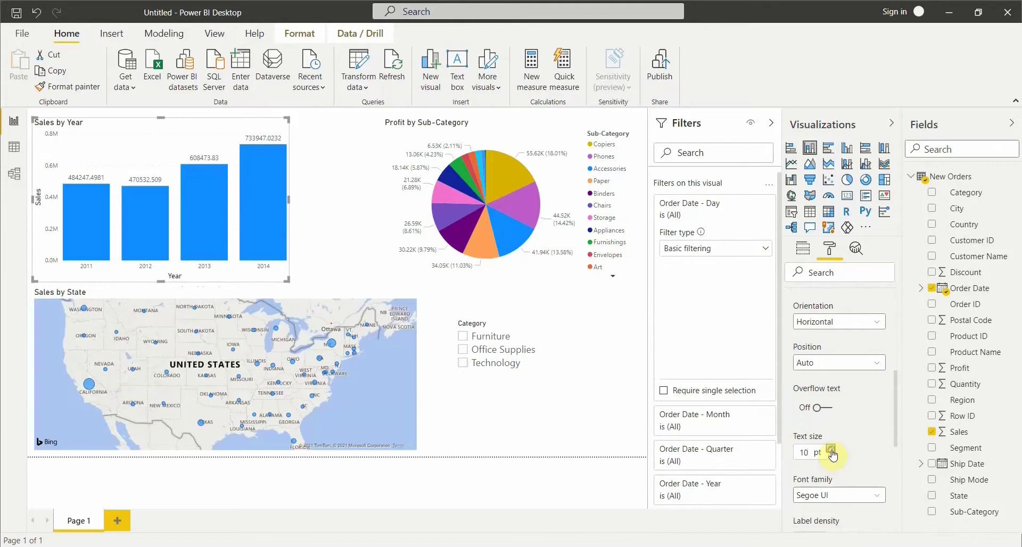
{"action": "left_click", "coordinate": [831, 450]}
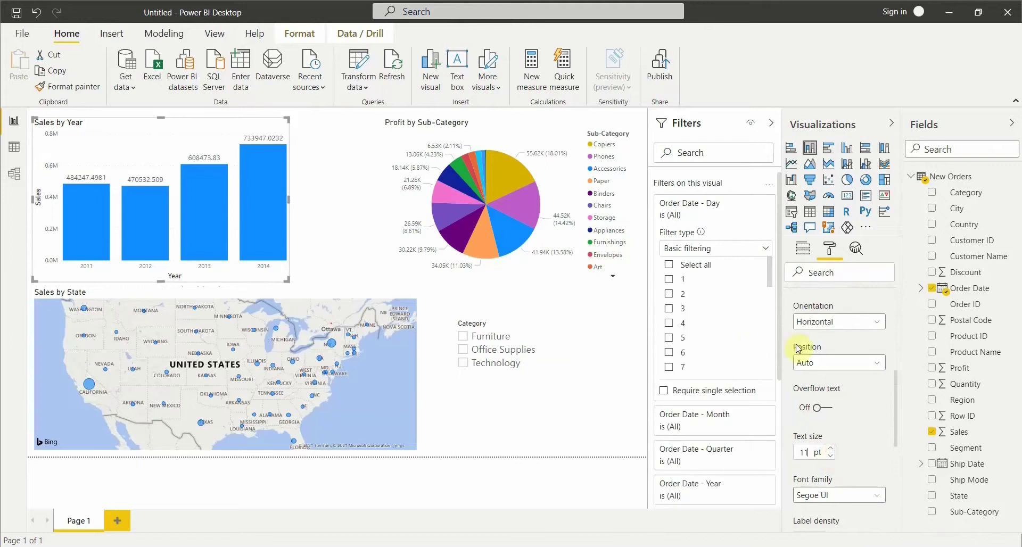
{"action": "scroll", "coordinate": [825, 346], "scroll_direction": "up", "scroll_amount": 2}
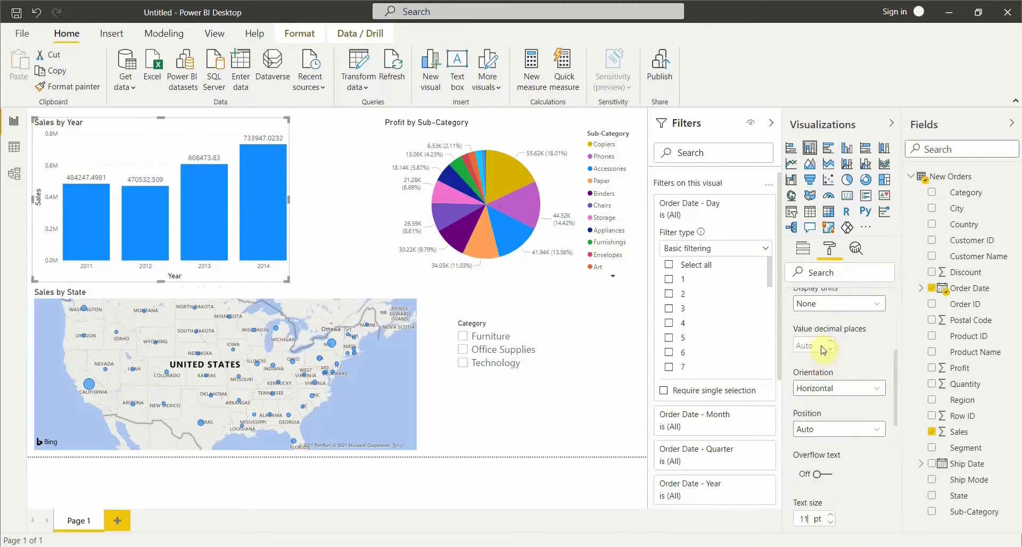
{"action": "left_click", "coordinate": [827, 306]}
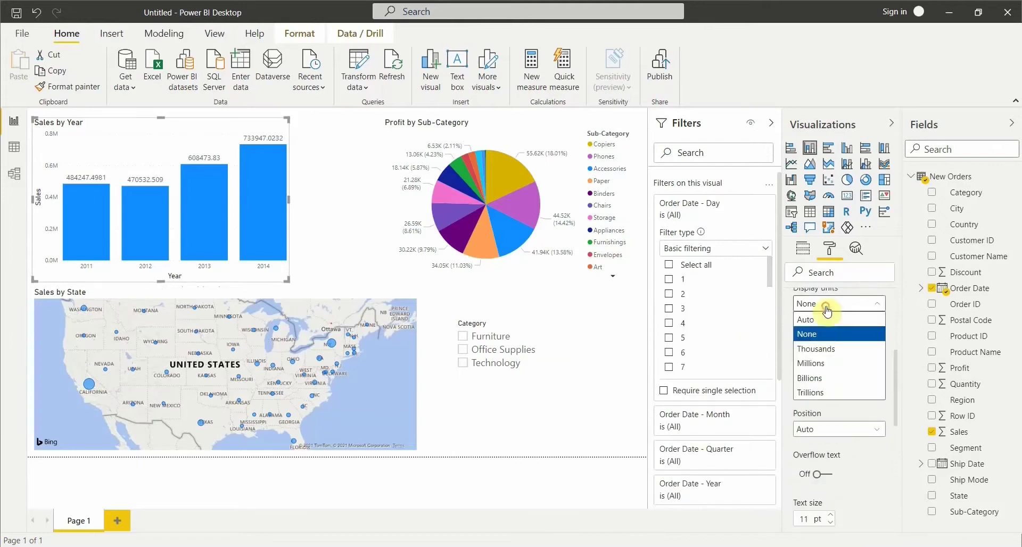
{"action": "left_click", "coordinate": [823, 350]}
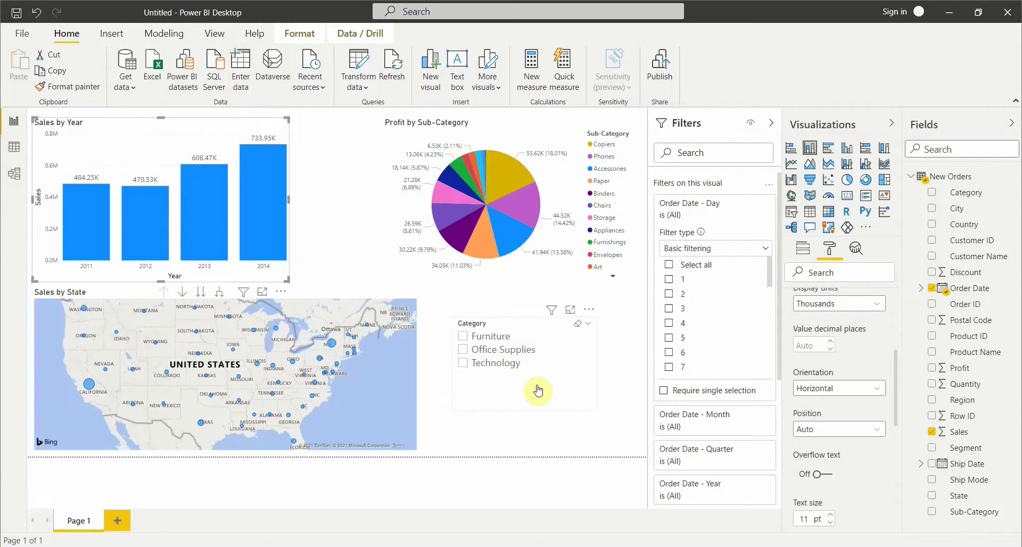
Examine the charts filtered by Technology and by Office Supplies in turn, clearing each slicer selection
{"action": "left_click", "coordinate": [509, 368]}
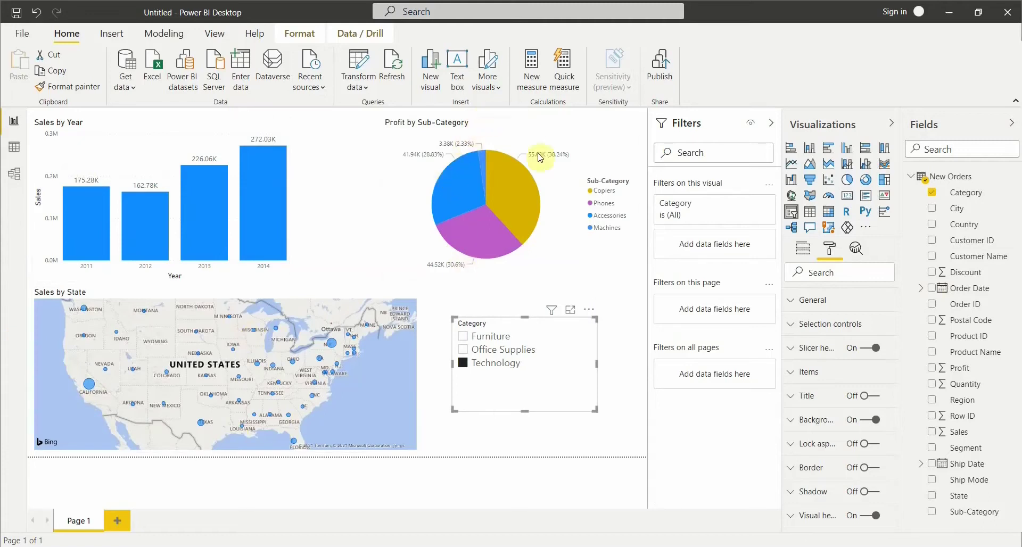
{"action": "left_click", "coordinate": [490, 367]}
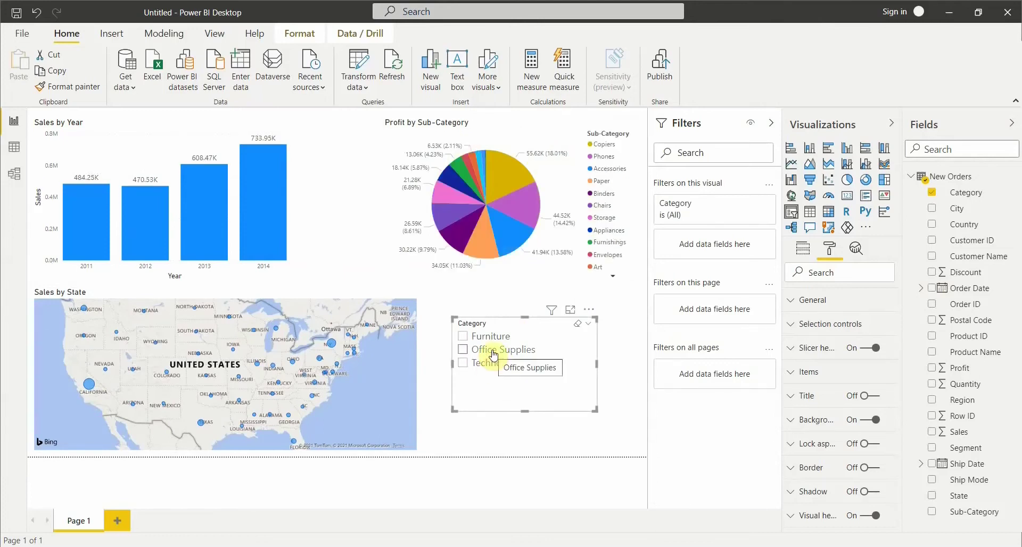
{"action": "left_click", "coordinate": [493, 354]}
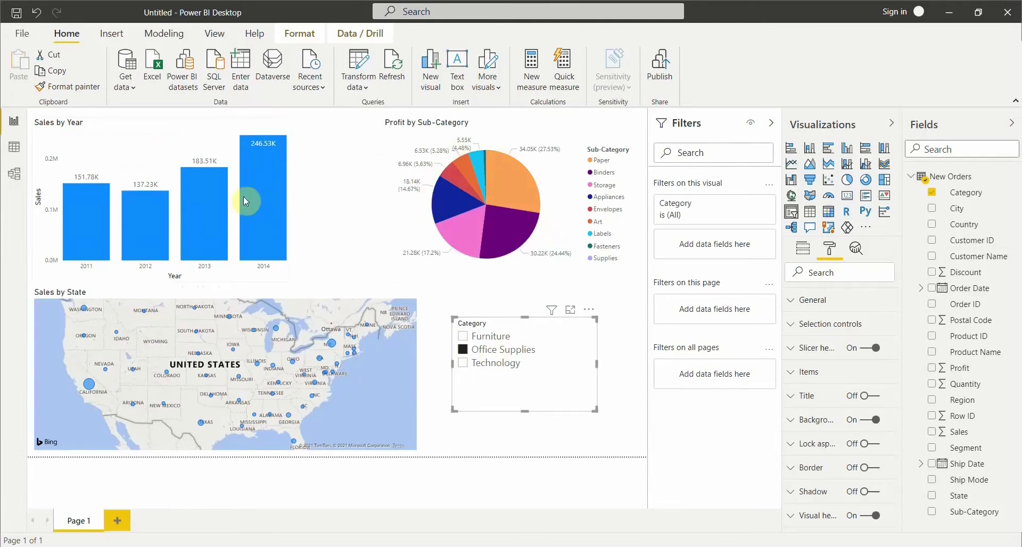
{"action": "left_click", "coordinate": [515, 353]}
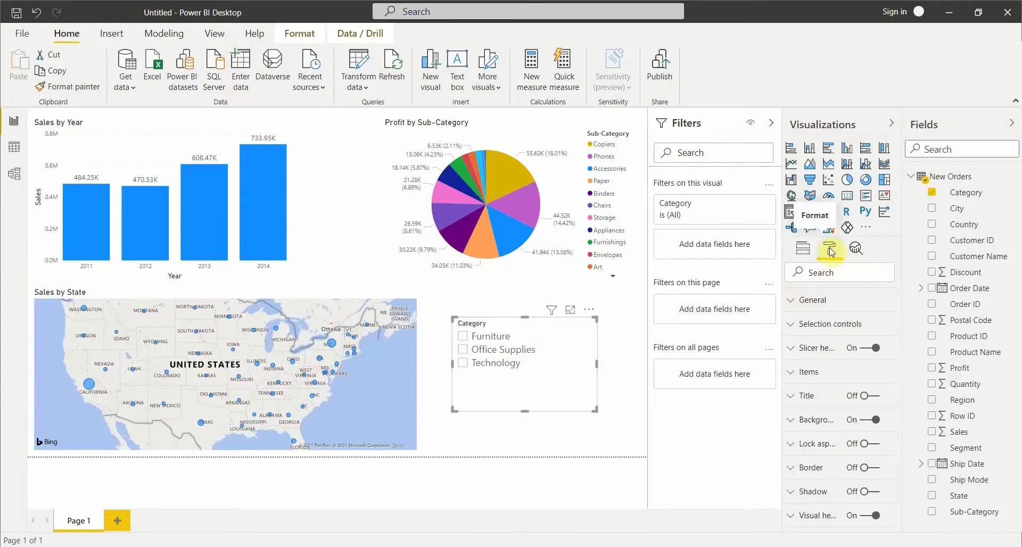
In the slicer's selection controls, turn off Multi-select with CTRL and turn on the "Select all" option
{"action": "left_click", "coordinate": [822, 330]}
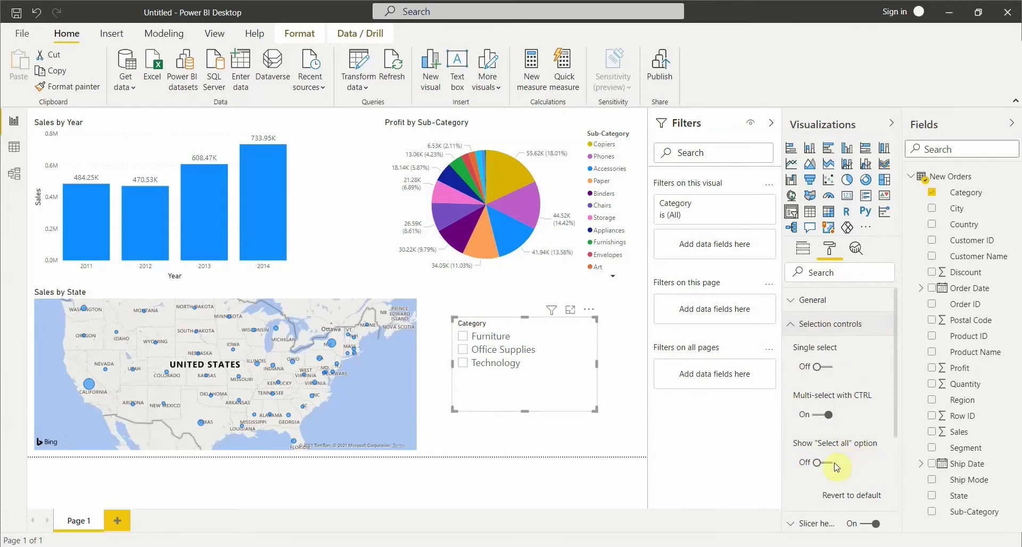
{"action": "left_click", "coordinate": [823, 416]}
{"action": "left_click", "coordinate": [828, 463]}
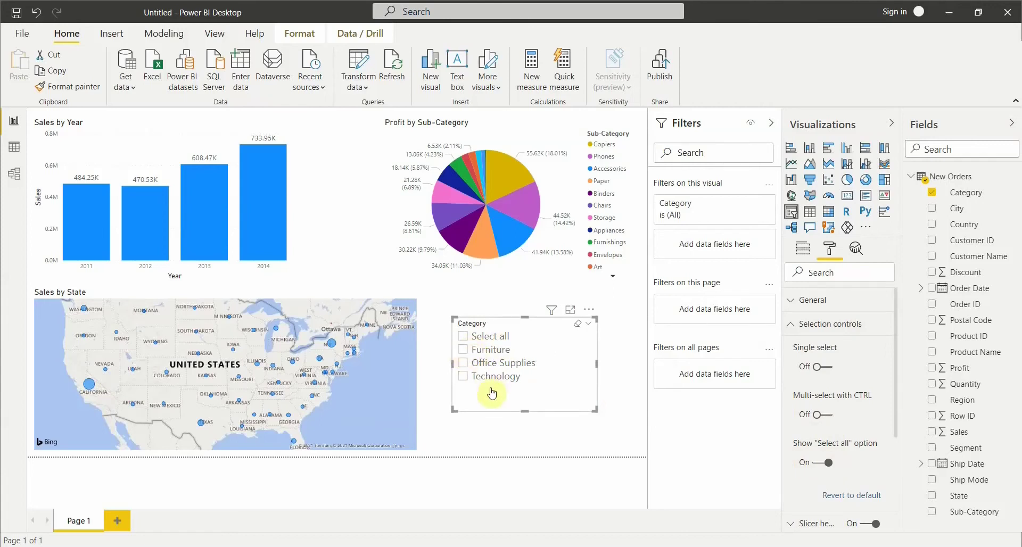
Examine the charts with Furniture and Technology selected together in the slicer, and clear both selections
{"action": "left_click", "coordinate": [462, 351]}
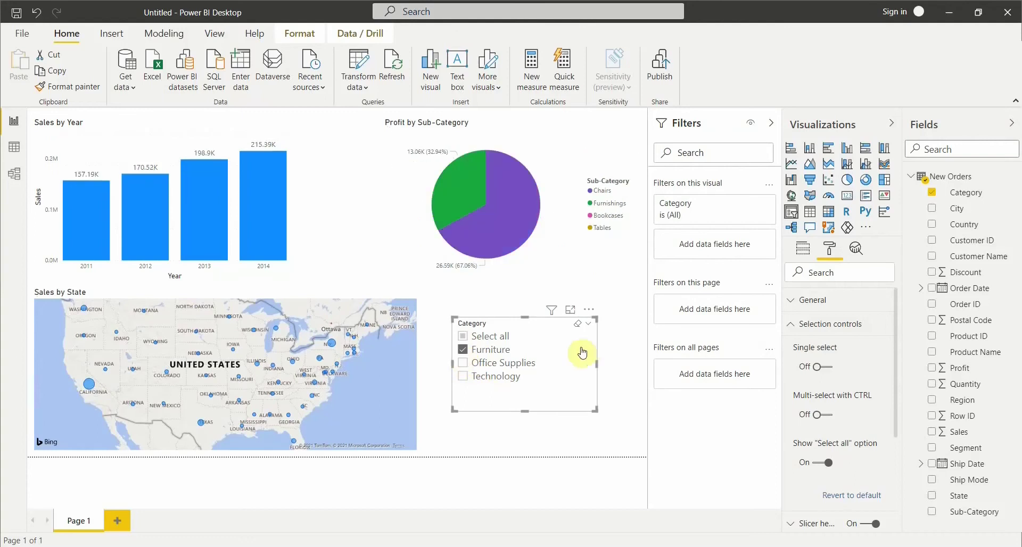
{"action": "left_click", "coordinate": [462, 376]}
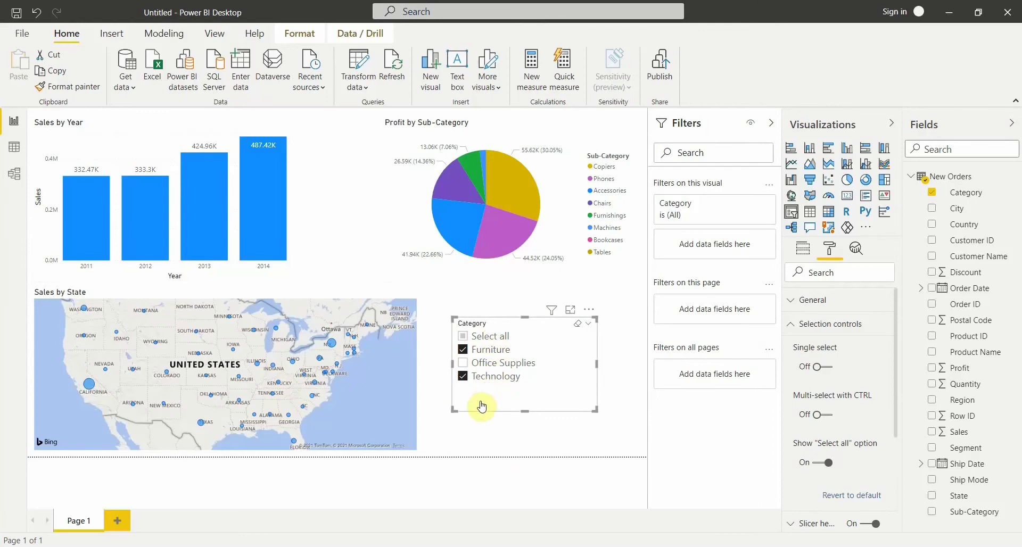
{"action": "left_click", "coordinate": [464, 376]}
{"action": "left_click", "coordinate": [464, 352]}
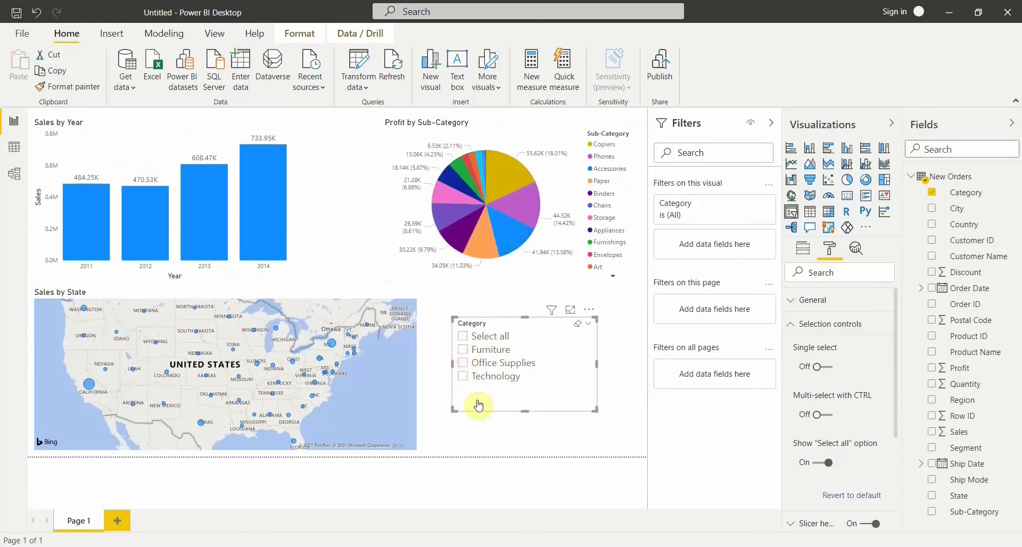
{"action": "left_click", "coordinate": [506, 417]}
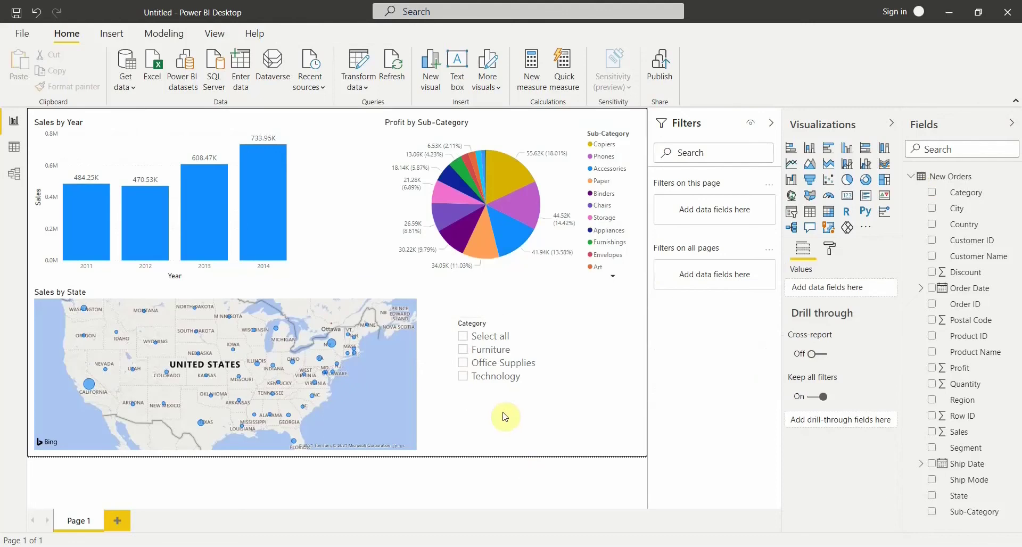